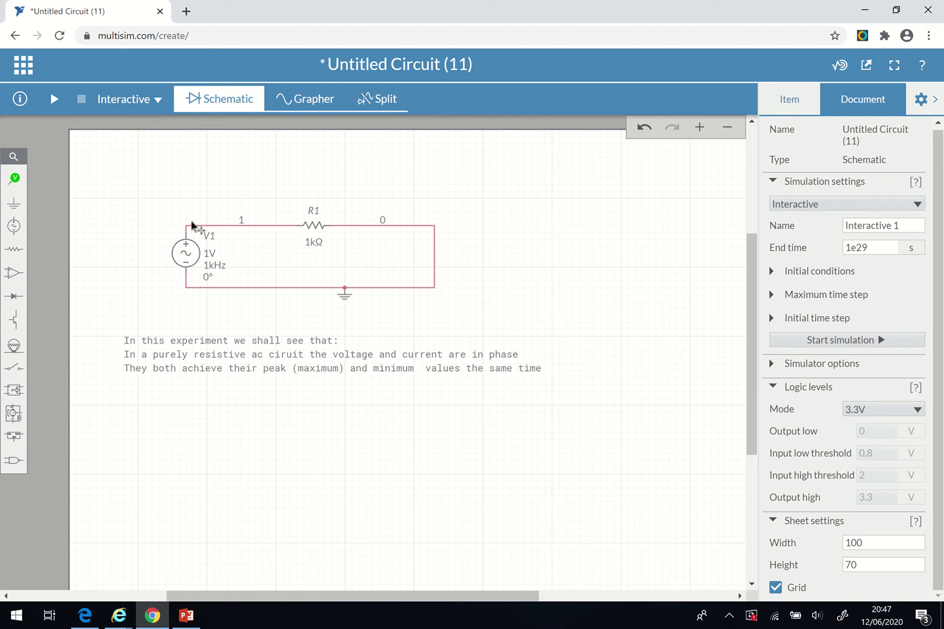
Step: Place a voltage probe and a current probe on the wire between source V1 and resistor R1
{"action": "left_click", "coordinate": [15, 182]}
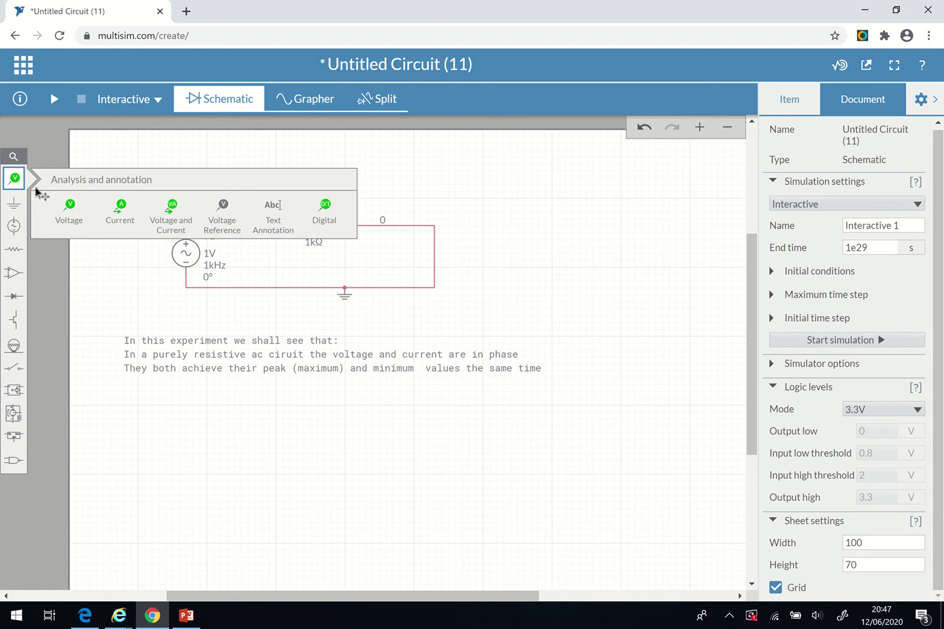
{"action": "left_click", "coordinate": [69, 208]}
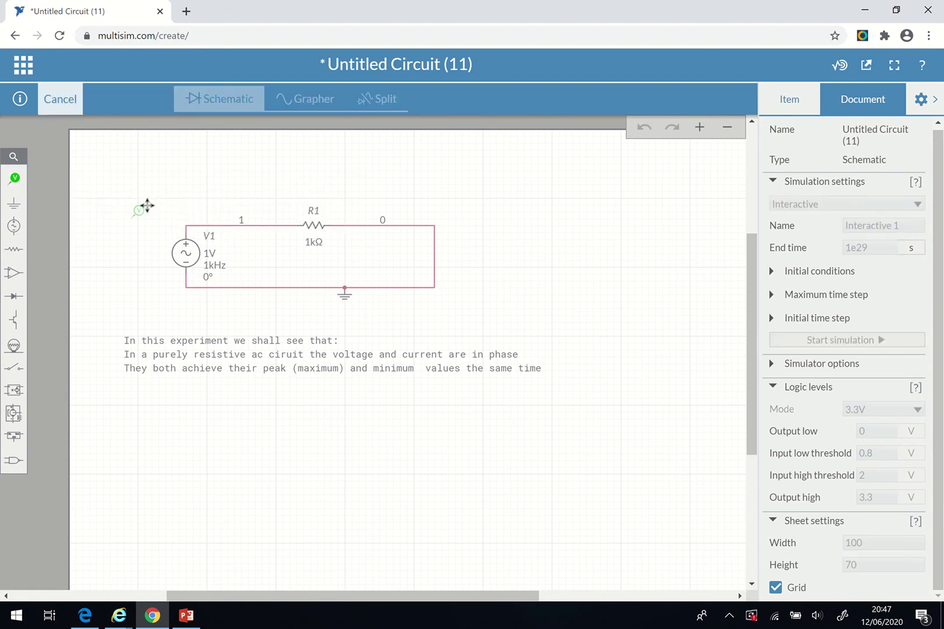
{"action": "left_click", "coordinate": [226, 211]}
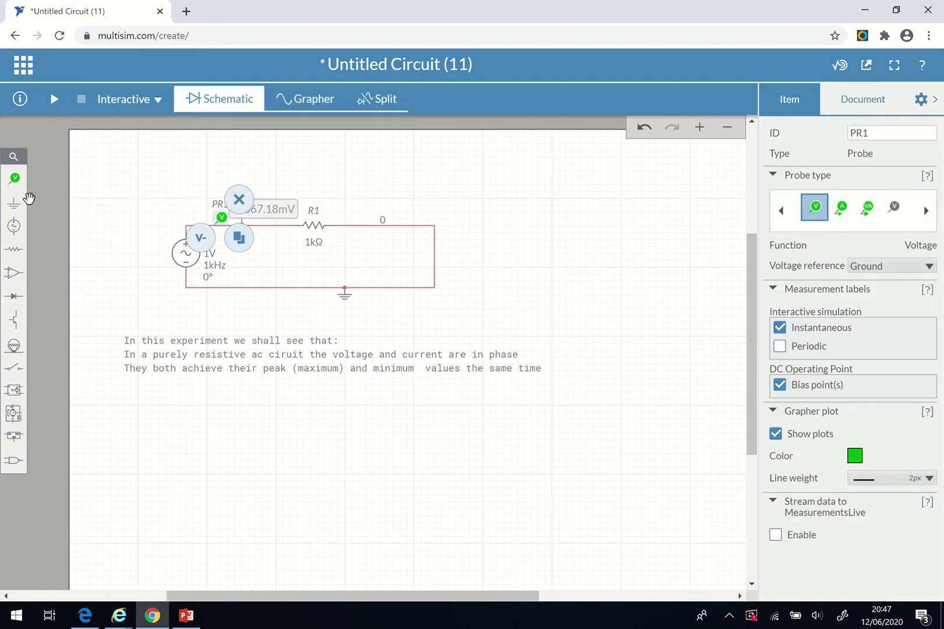
{"action": "left_click", "coordinate": [16, 180]}
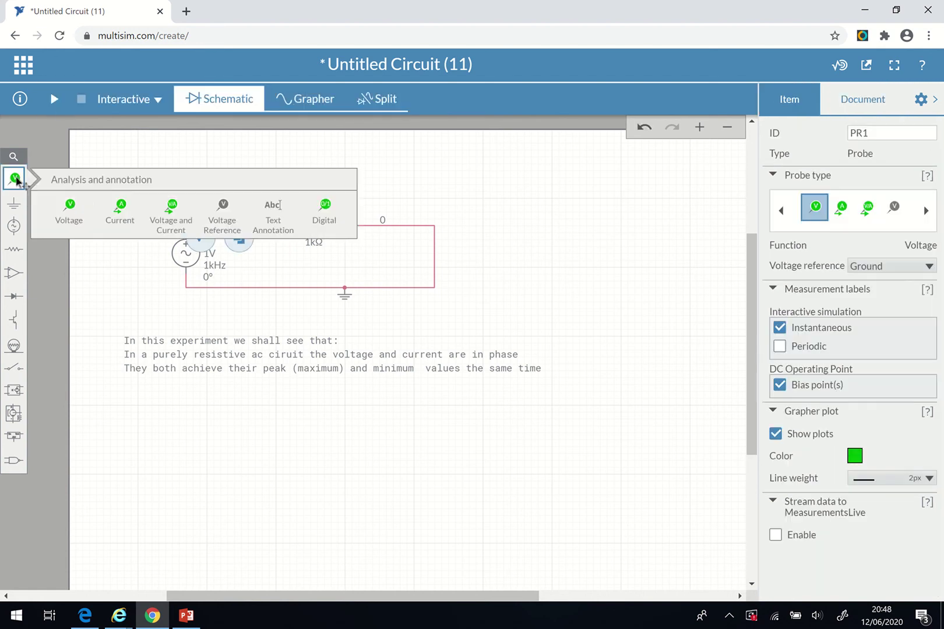
{"action": "left_click", "coordinate": [121, 213]}
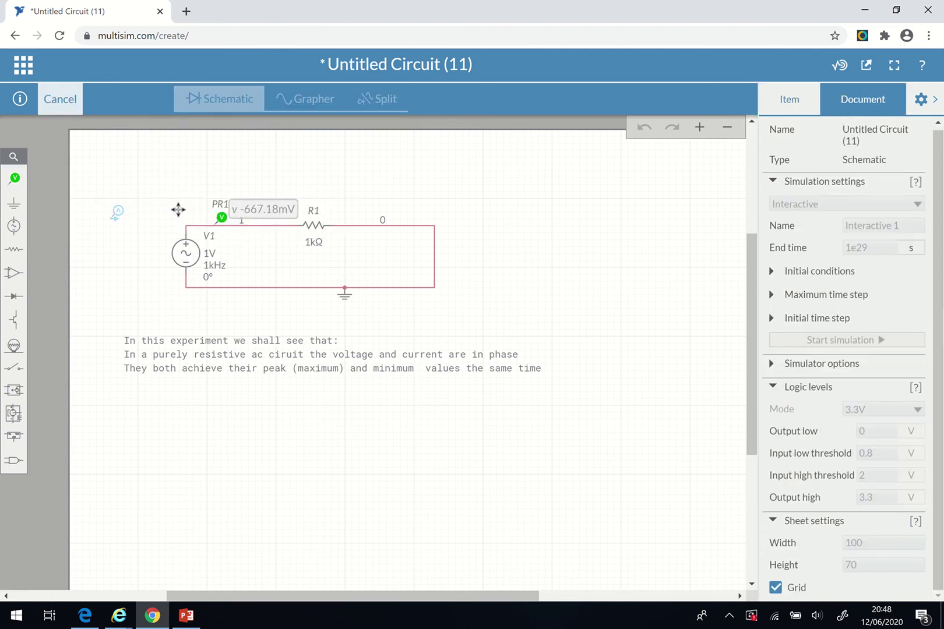
{"action": "left_click", "coordinate": [278, 210]}
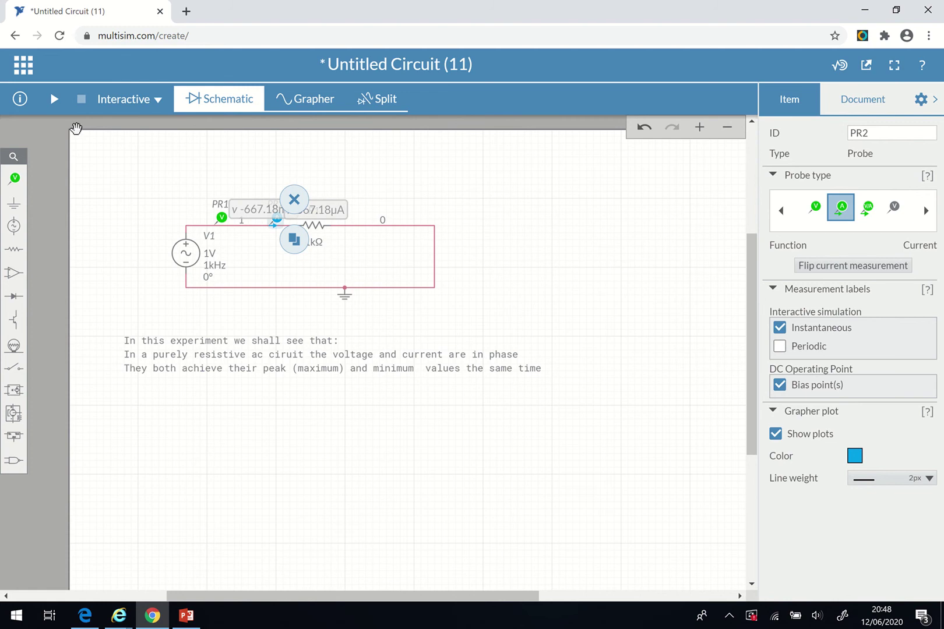
Step: Run the interactive simulation and show the schematic and the waveform graph side by side
{"action": "left_click", "coordinate": [53, 100]}
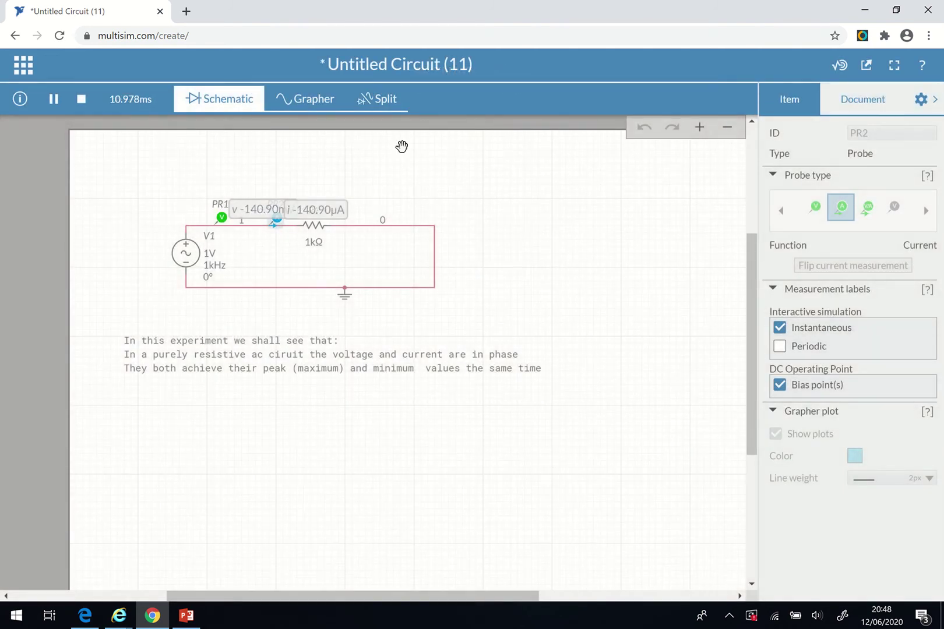
{"action": "left_click", "coordinate": [384, 102]}
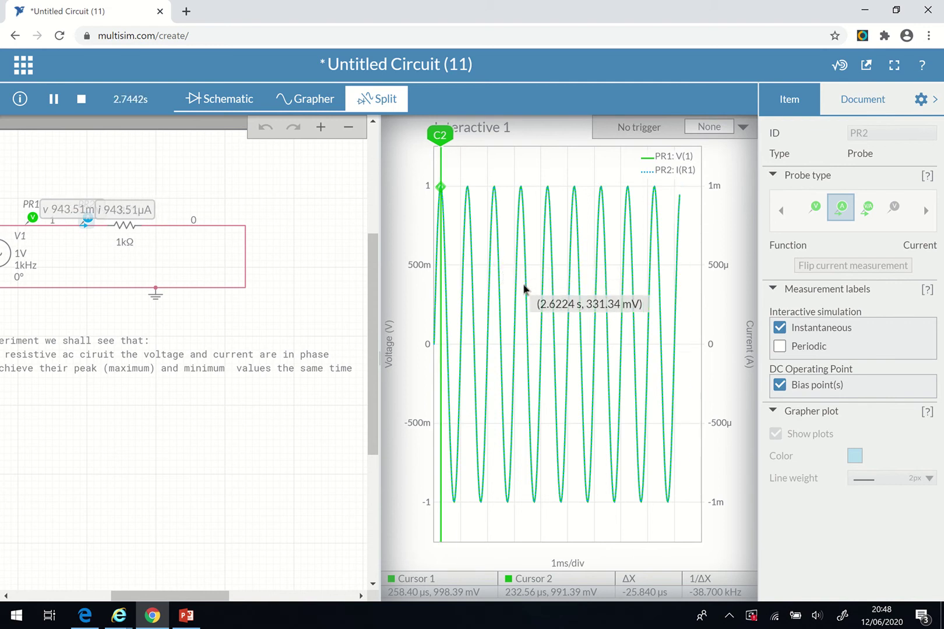
{"action": "scroll", "coordinate": [523, 287], "scroll_direction": "up", "scroll_amount": 1}
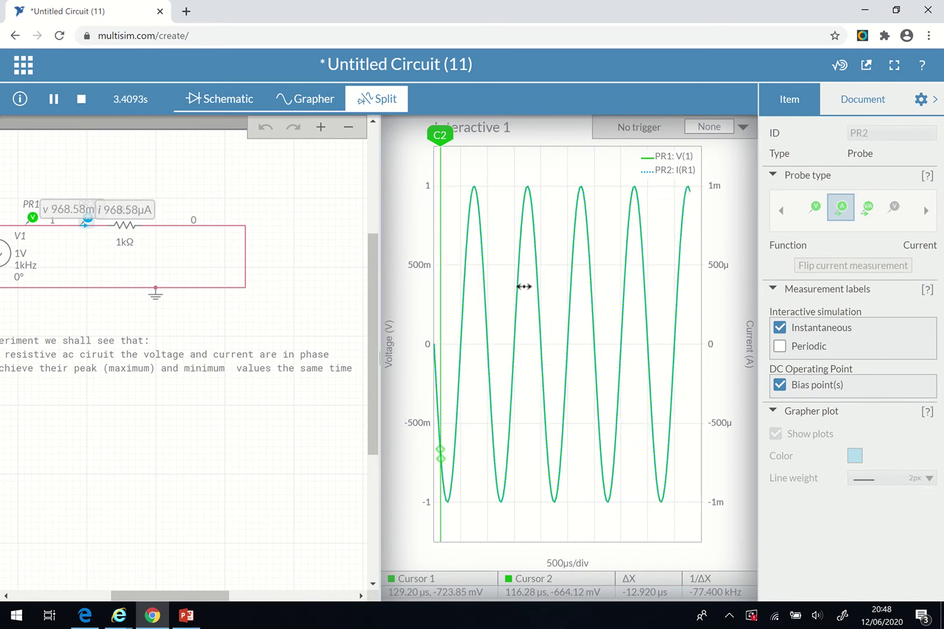
{"action": "scroll", "coordinate": [523, 286], "scroll_direction": "down", "scroll_amount": 1}
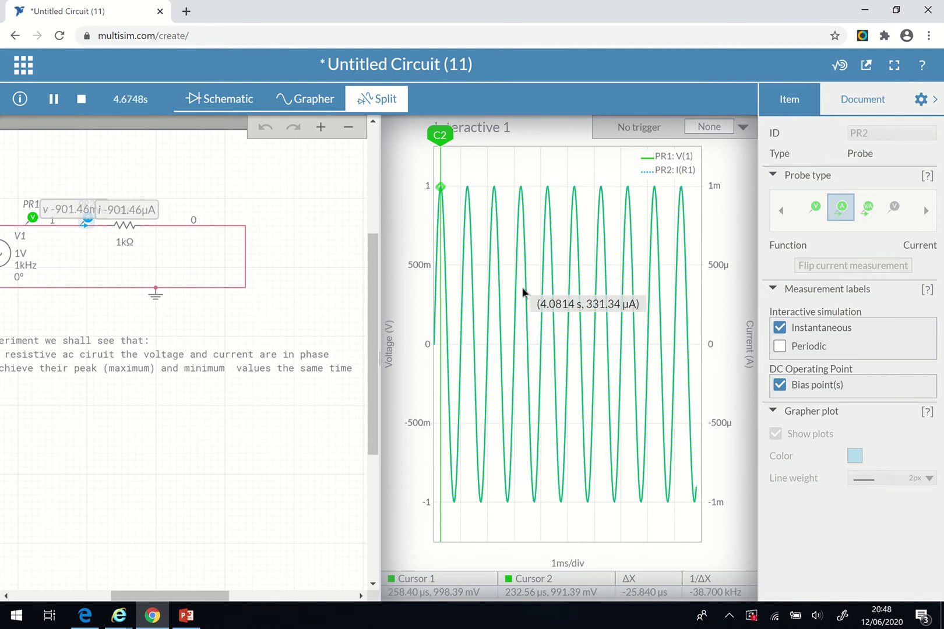
Step: Set the graph's current axis range to a minimum of -0.0025 A and a maximum of 0.0025 A
{"action": "left_click", "coordinate": [547, 300]}
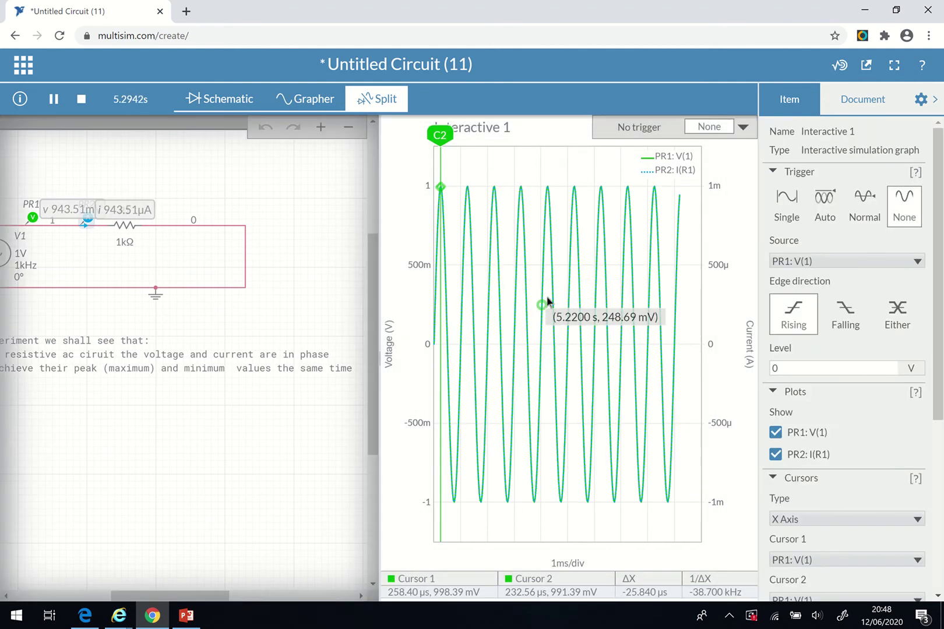
{"action": "scroll", "coordinate": [942, 512], "scroll_direction": "down", "scroll_amount": 3}
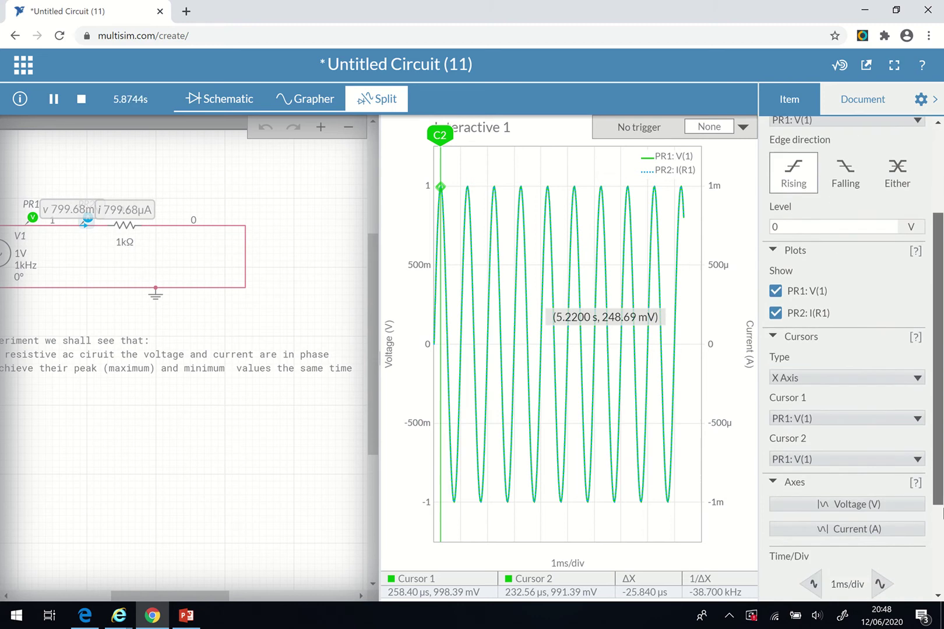
{"action": "scroll", "coordinate": [942, 513], "scroll_direction": "down", "scroll_amount": 3}
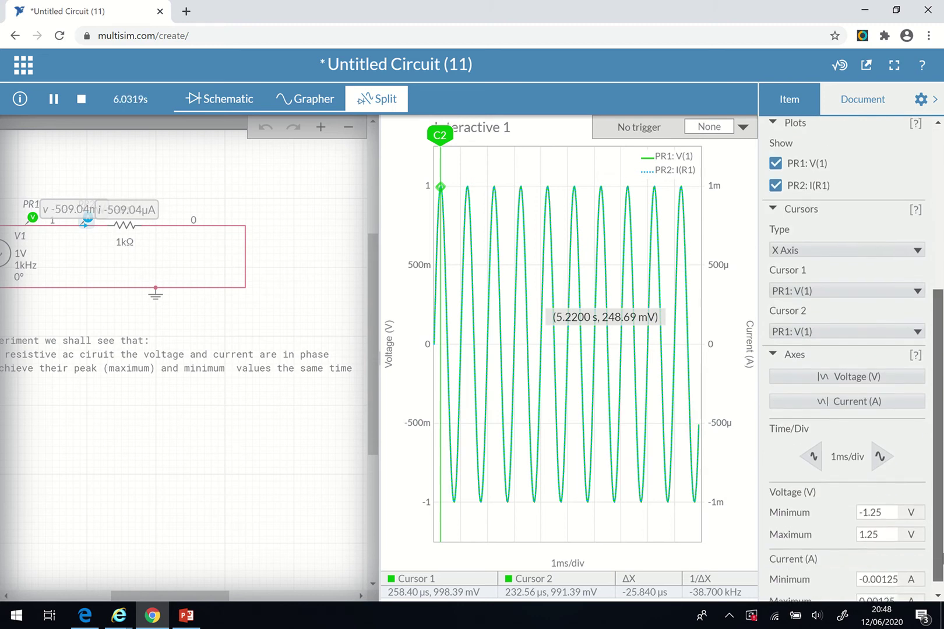
{"action": "double_click", "coordinate": [888, 564]}
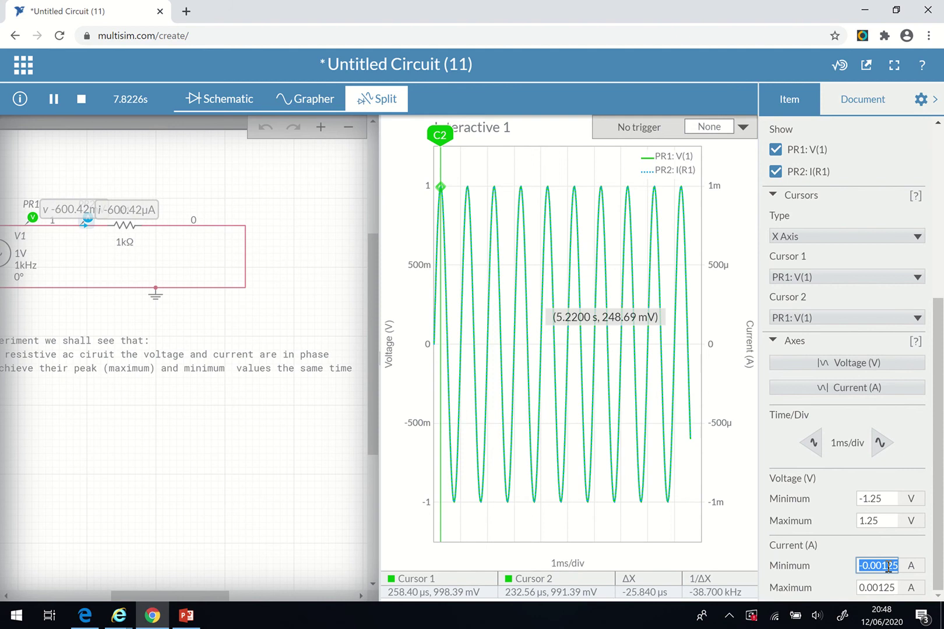
{"action": "left_click", "coordinate": [887, 565]}
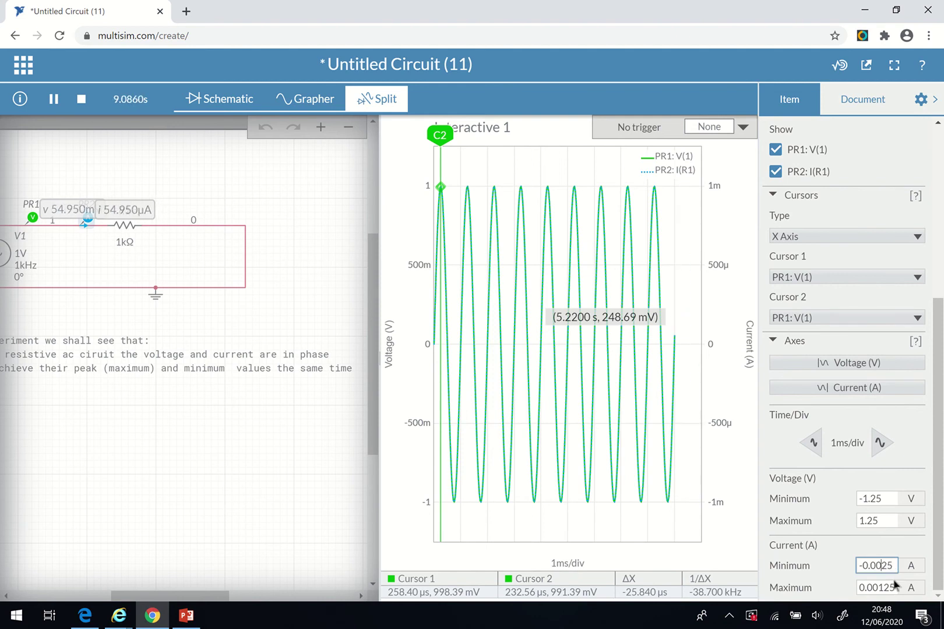
{"action": "double_click", "coordinate": [884, 588]}
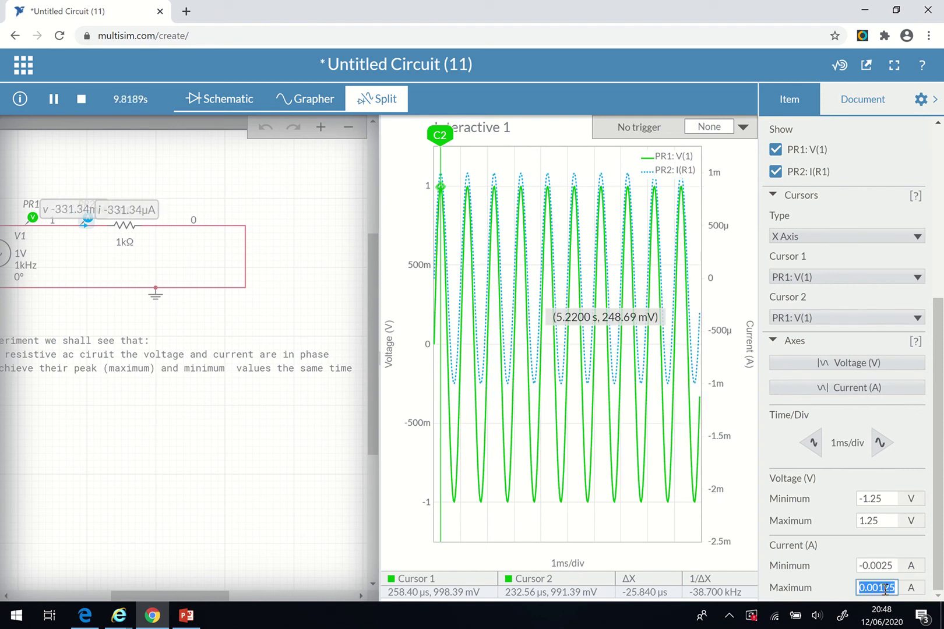
{"action": "left_click", "coordinate": [886, 588]}
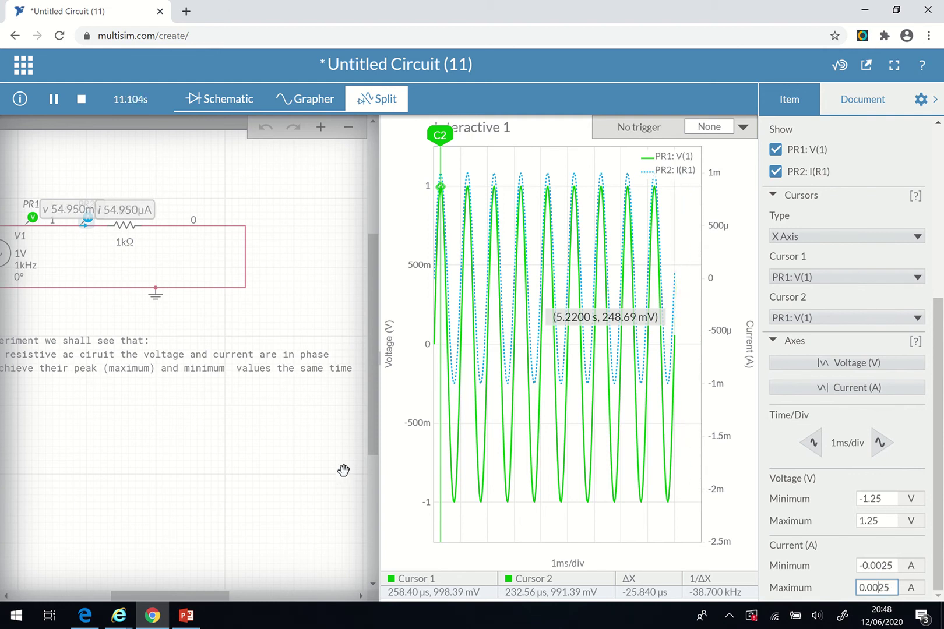
{"action": "left_click", "coordinate": [315, 437]}
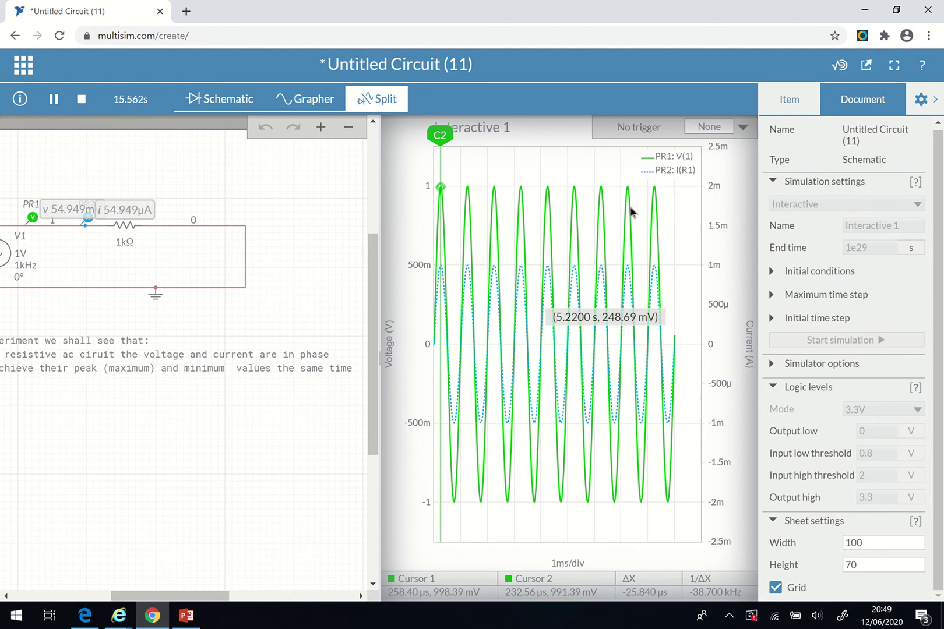
Step: Stop the simulation and display the voltage and current waveforms in the full Grapher view
{"action": "scroll", "coordinate": [610, 245], "scroll_direction": "up", "scroll_amount": 1}
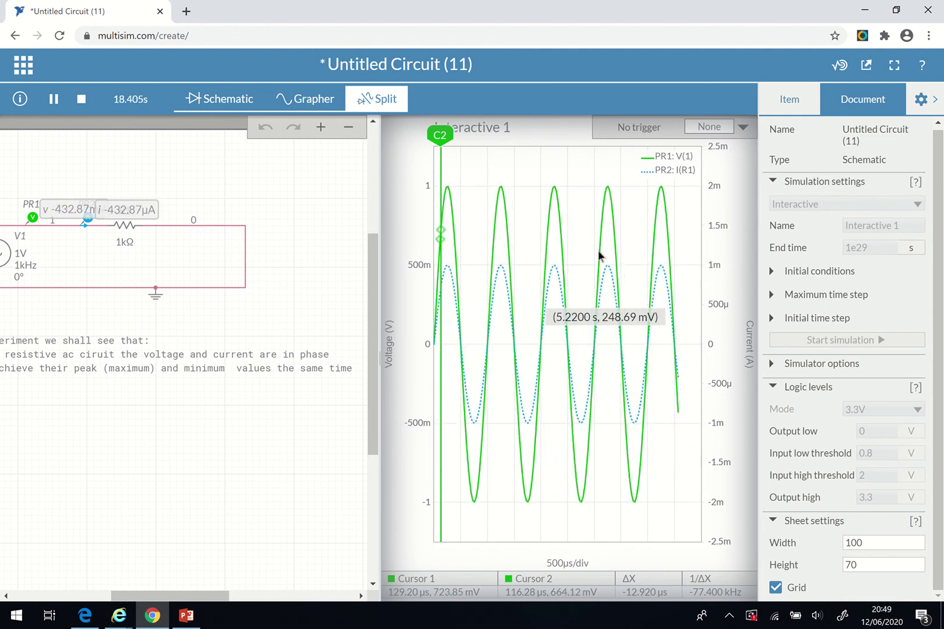
{"action": "scroll", "coordinate": [596, 254], "scroll_direction": "down", "scroll_amount": 1}
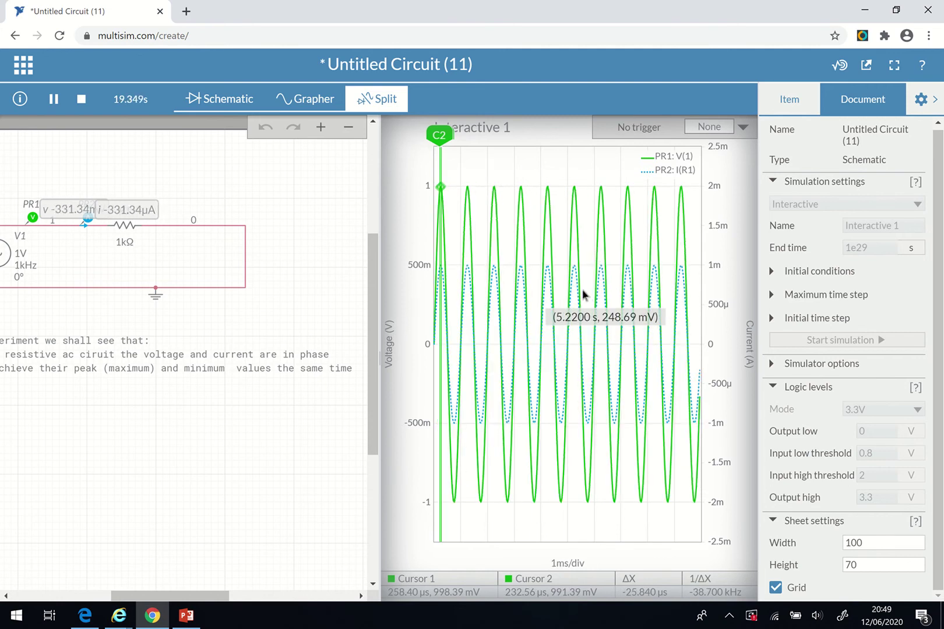
{"action": "left_click", "coordinate": [83, 100]}
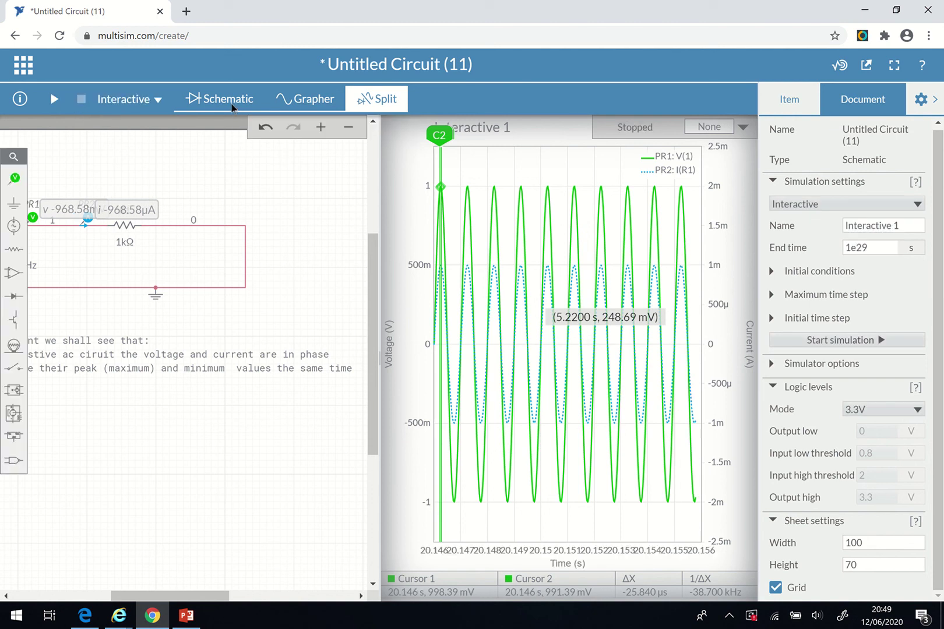
{"action": "left_click", "coordinate": [303, 99]}
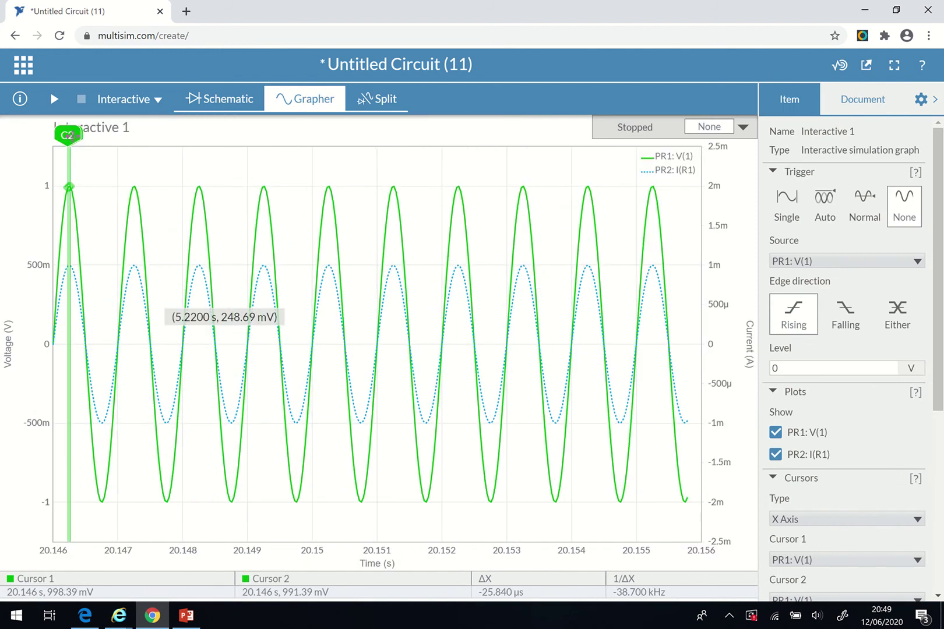
Step: Move cursor 1 to the second voltage peak and assign cursor 2 to the PR2: I(R1) trace
{"action": "left_click_drag", "start_coordinate": [69, 135], "coordinate": [135, 135]}
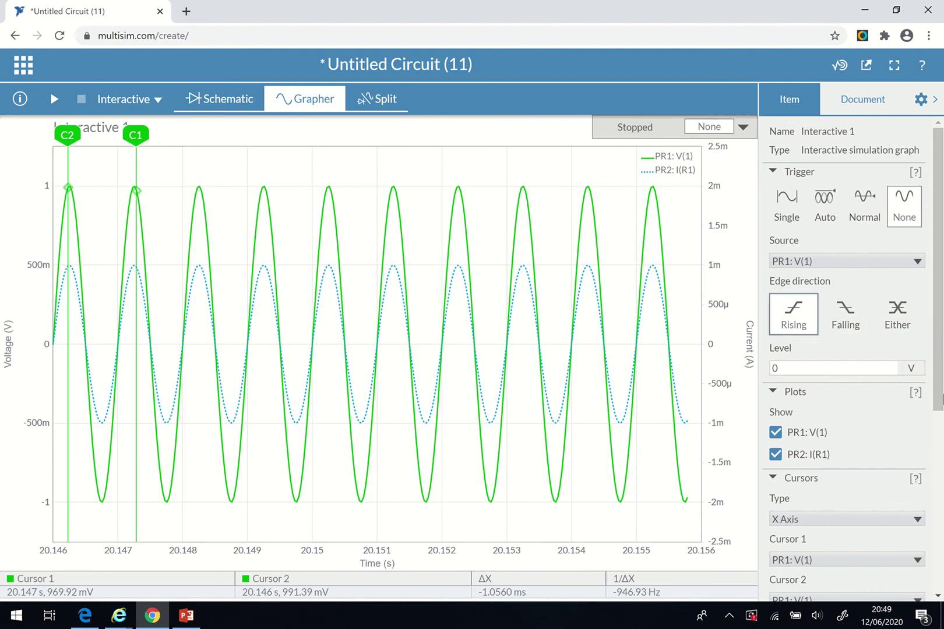
{"action": "left_click_drag", "start_coordinate": [941, 389], "coordinate": [941, 423]}
{"action": "scroll", "coordinate": [929, 395], "scroll_direction": "down", "scroll_amount": 3}
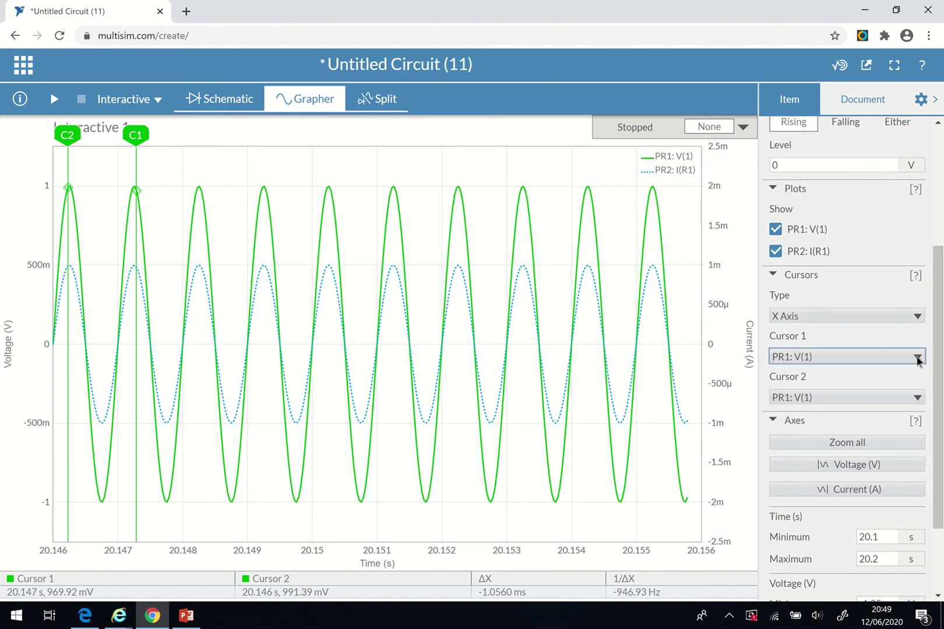
{"action": "left_click", "coordinate": [917, 359]}
{"action": "left_click", "coordinate": [824, 379]}
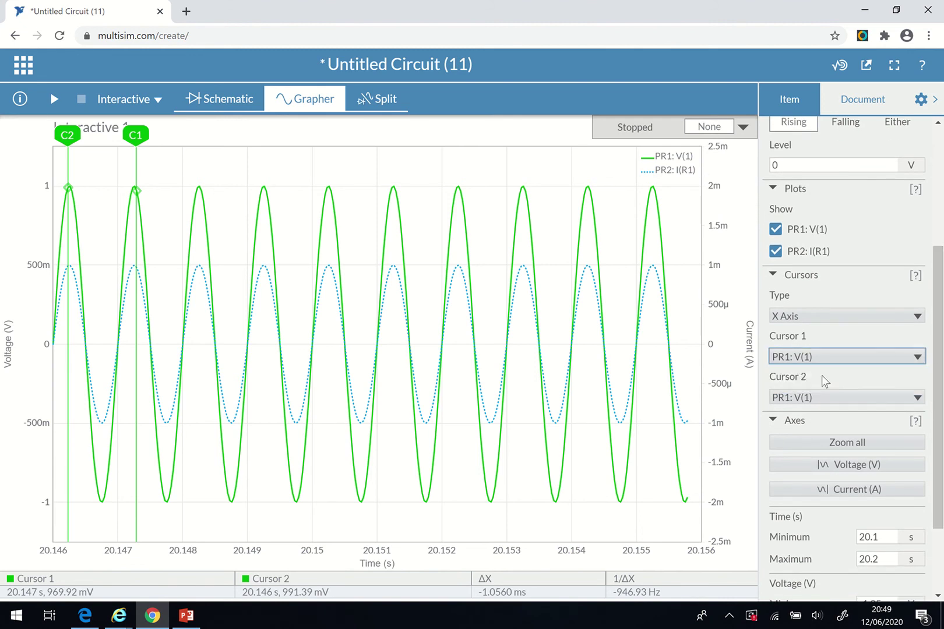
{"action": "left_click", "coordinate": [918, 398]}
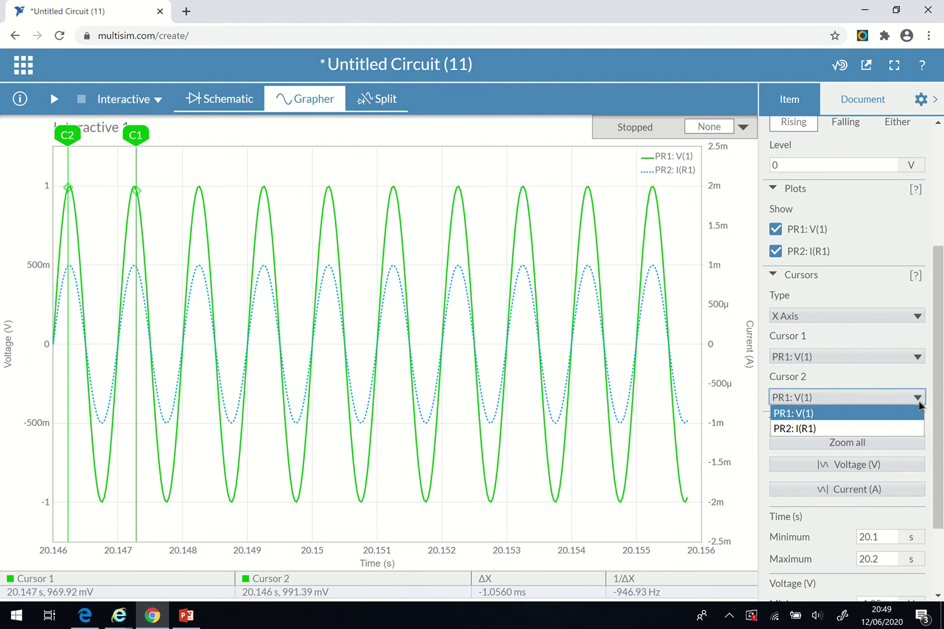
{"action": "left_click", "coordinate": [814, 430]}
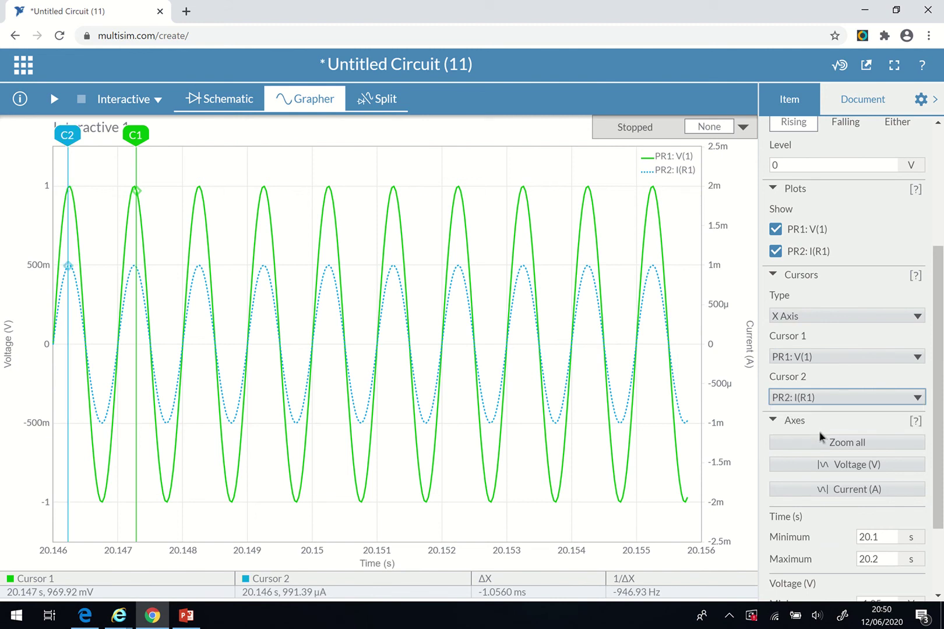
Step: Measure the period by placing cursor 2 on the third current peak and fine-tuning cursor 1 on the second voltage peak
{"action": "left_click_drag", "start_coordinate": [68, 150], "coordinate": [201, 153]}
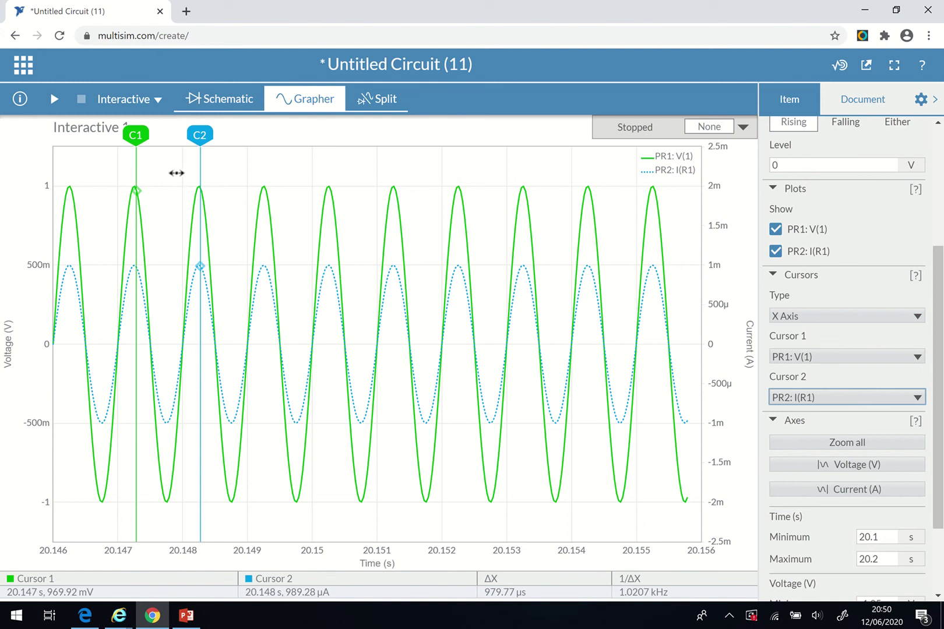
{"action": "left_click_drag", "start_coordinate": [132, 133], "coordinate": [133, 137]}
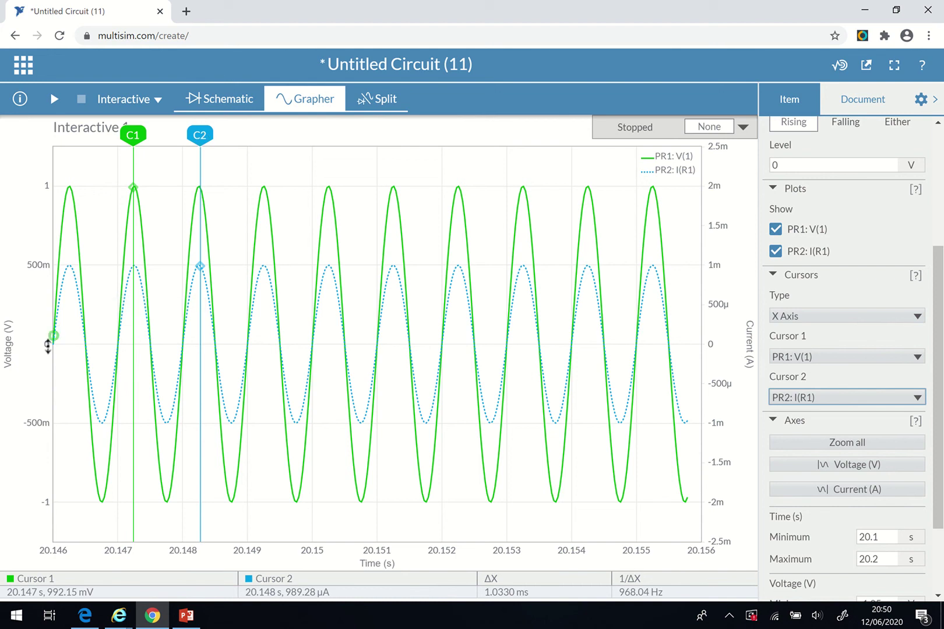
{"action": "mouse_move", "coordinate": [57, 335]}
{"action": "left_click_drag", "start_coordinate": [200, 136], "coordinate": [198, 131]}
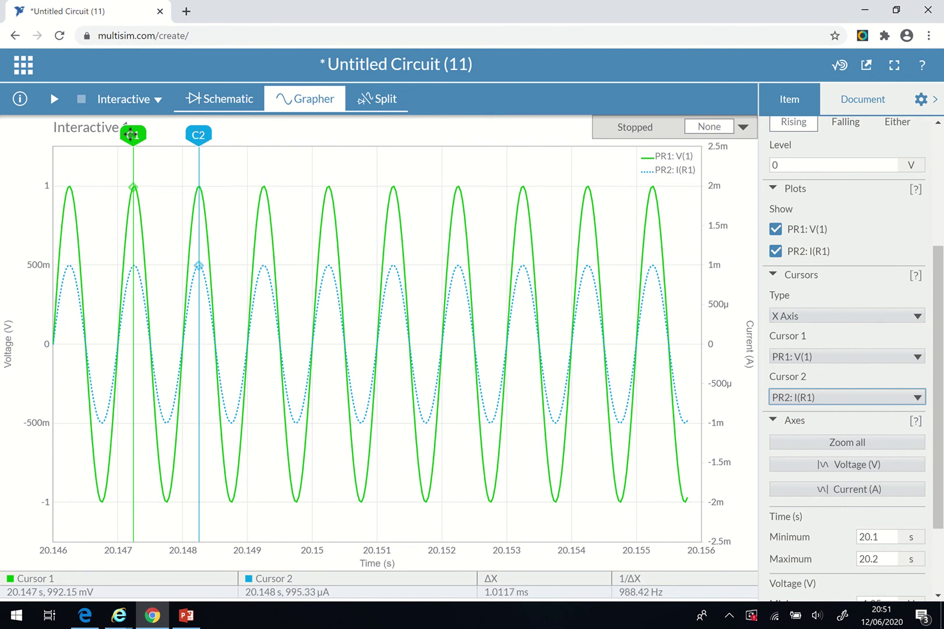
{"action": "left_click_drag", "start_coordinate": [132, 135], "coordinate": [134, 134]}
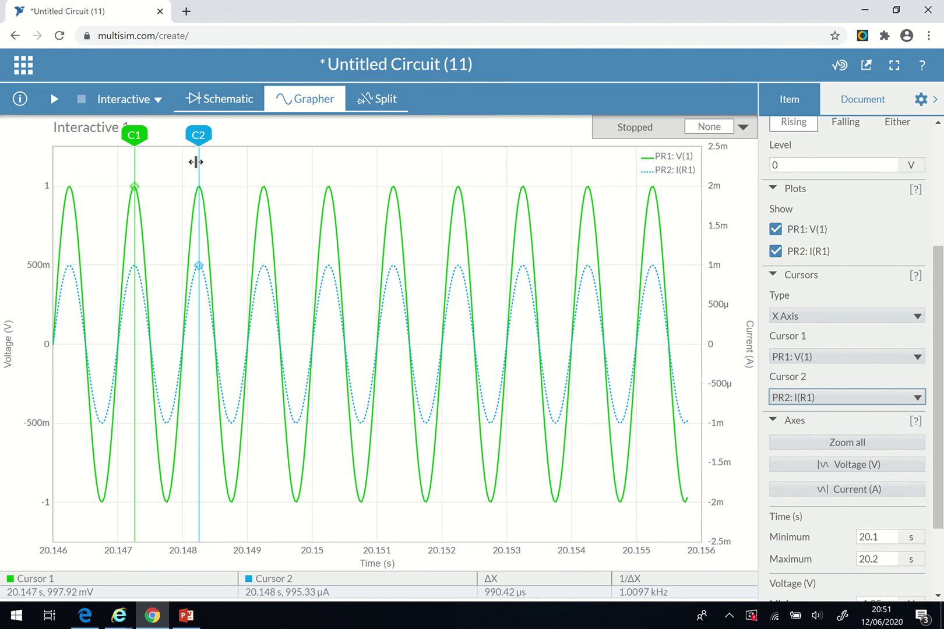
Step: Compare the phase by aligning both cursors on the second peak and at the zero crossing where the waveforms start
{"action": "left_click_drag", "start_coordinate": [198, 135], "coordinate": [135, 120]}
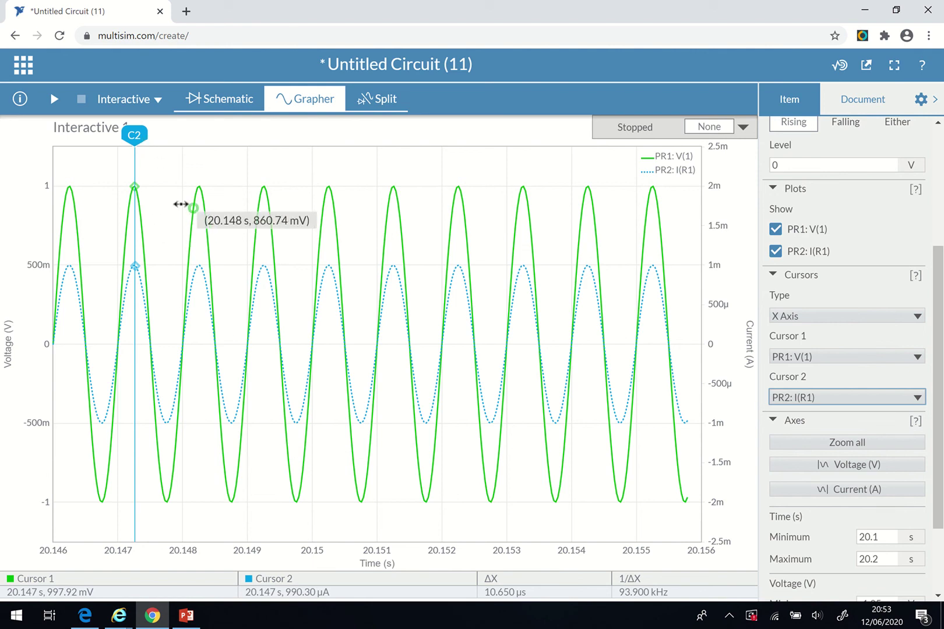
{"action": "left_click_drag", "start_coordinate": [134, 135], "coordinate": [52, 157]}
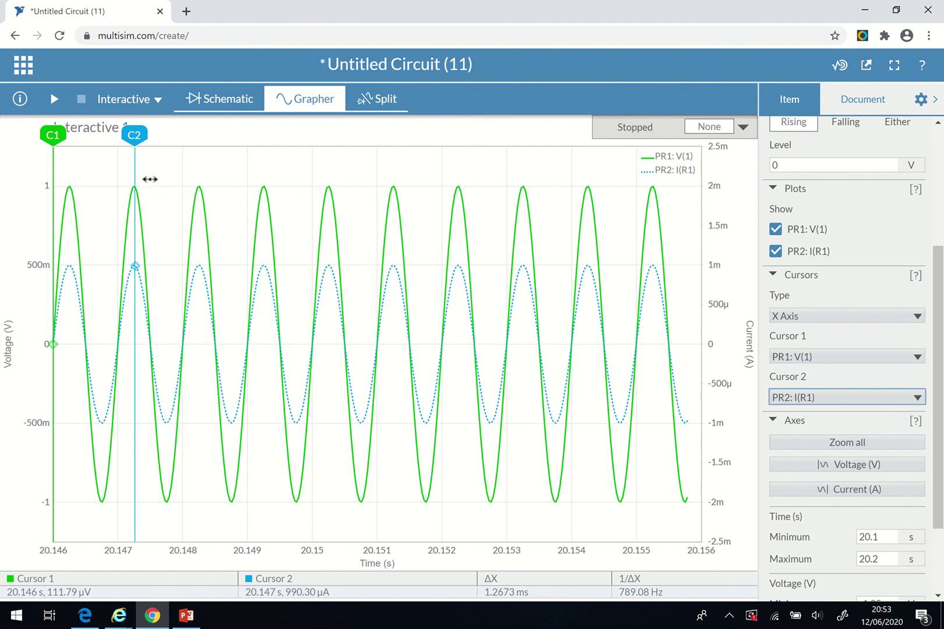
{"action": "left_click_drag", "start_coordinate": [134, 136], "coordinate": [51, 170]}
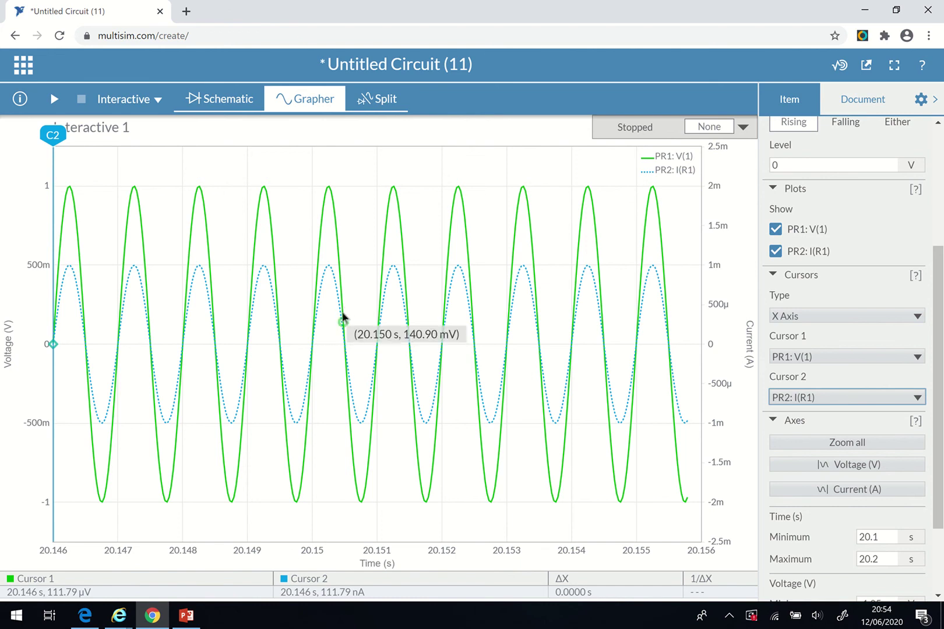
{"action": "mouse_move", "coordinate": [340, 310]}
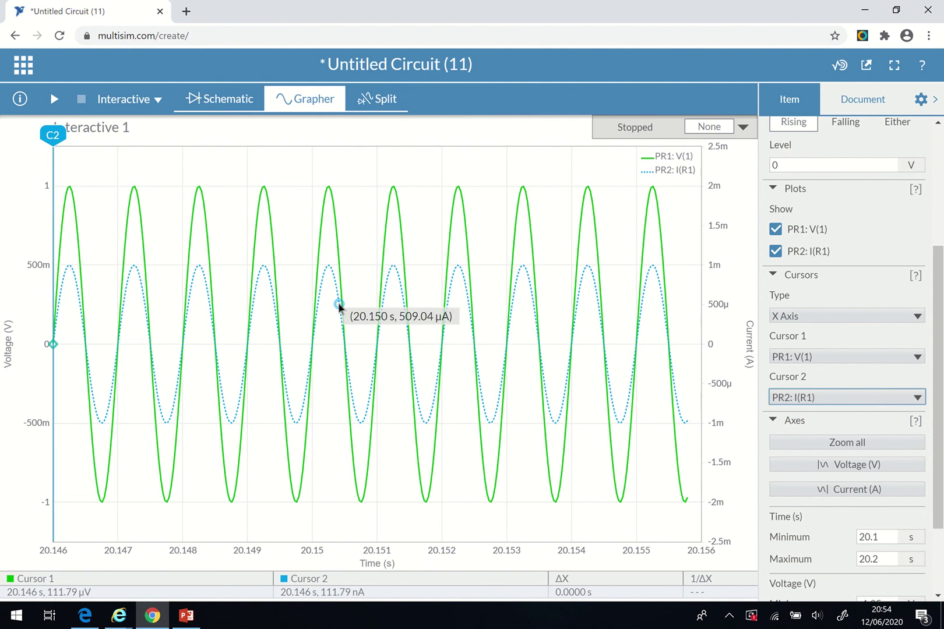
{"action": "mouse_move", "coordinate": [340, 239]}
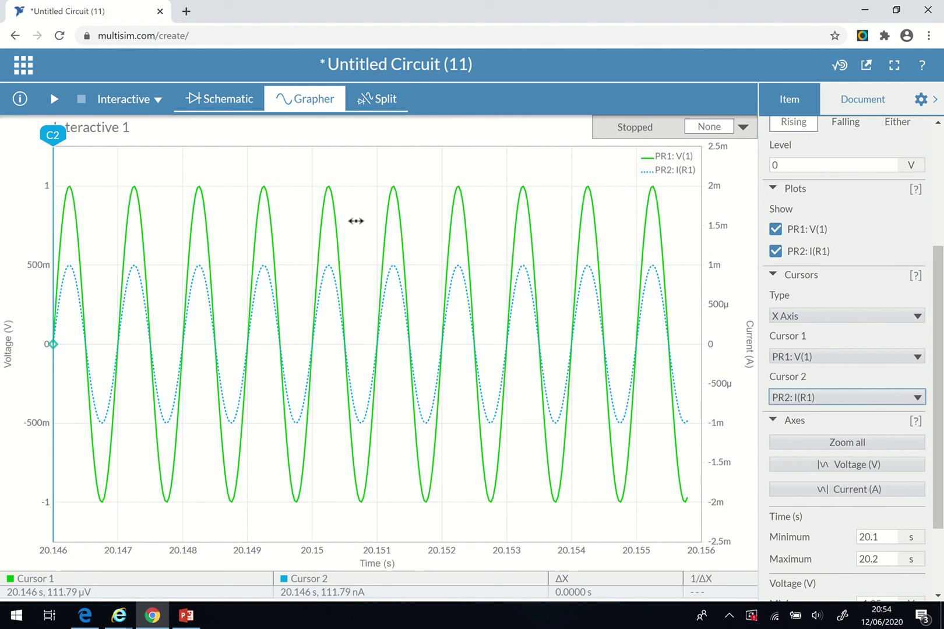
{"action": "mouse_move", "coordinate": [392, 205]}
{"action": "mouse_move", "coordinate": [477, 6]}
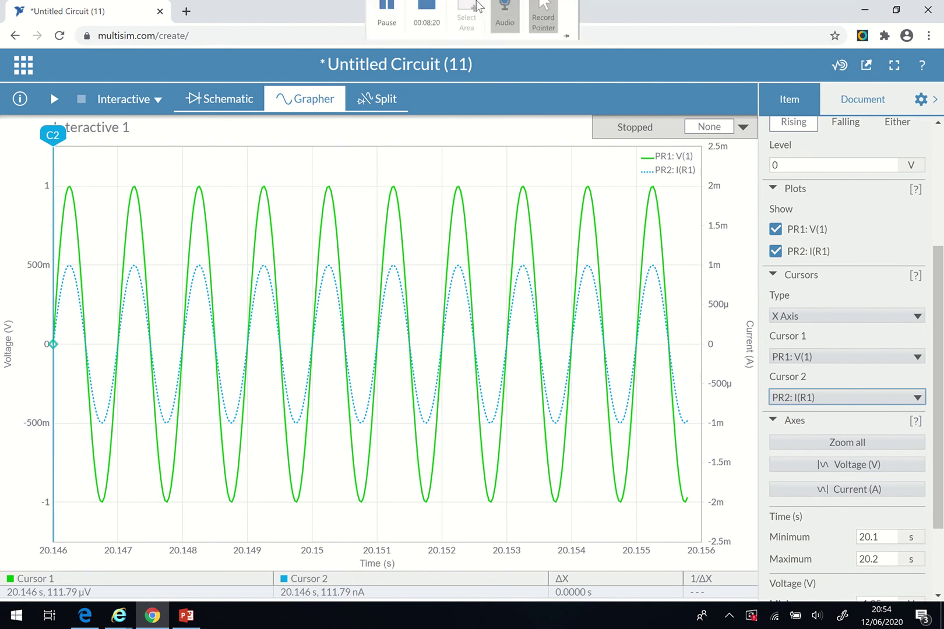